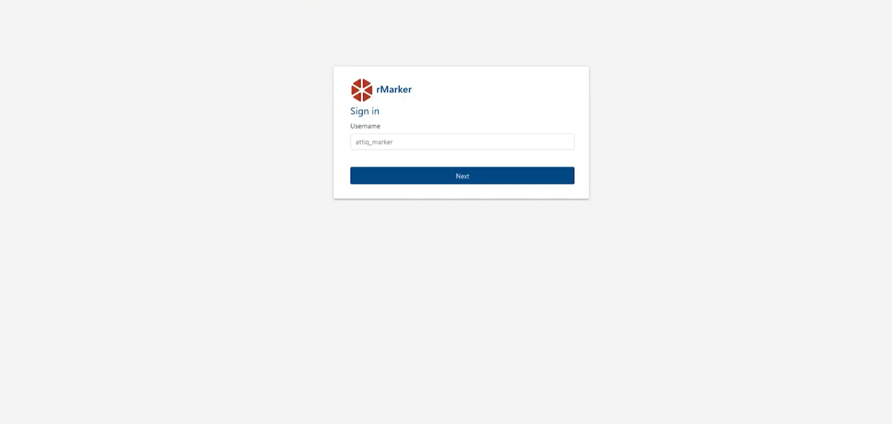
- Sign in to the marker account using the prefilled username and the account password
left_click(438, 175)
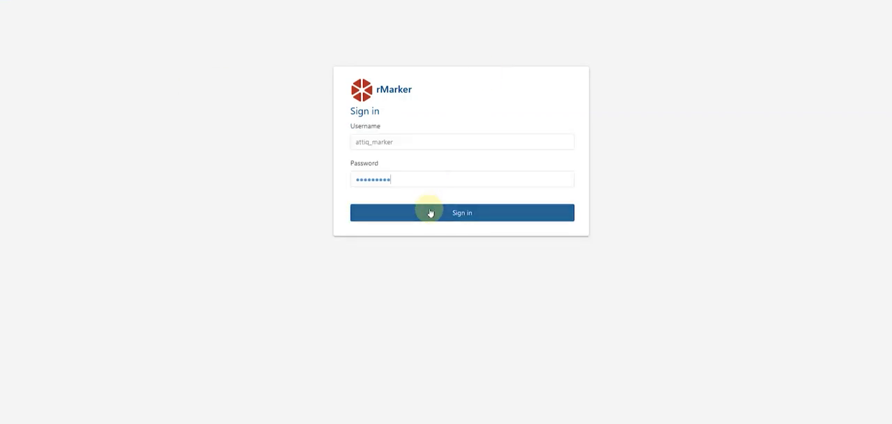
left_click(430, 213)
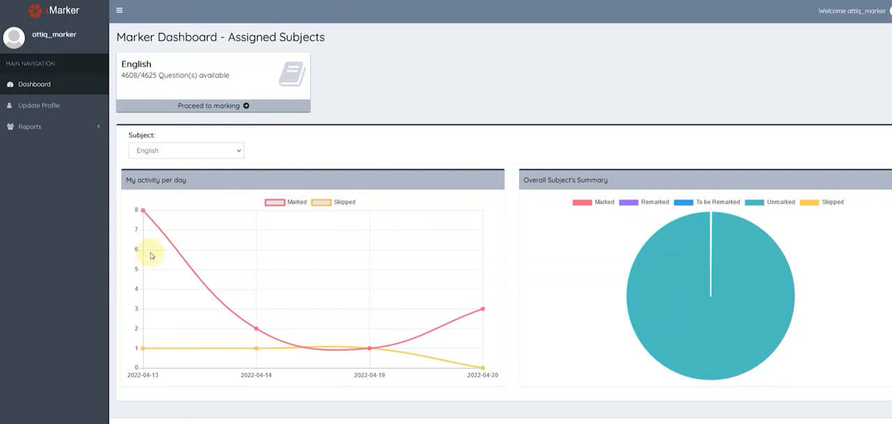
- View the marker's profile form and return to the dashboard
left_click(39, 105)
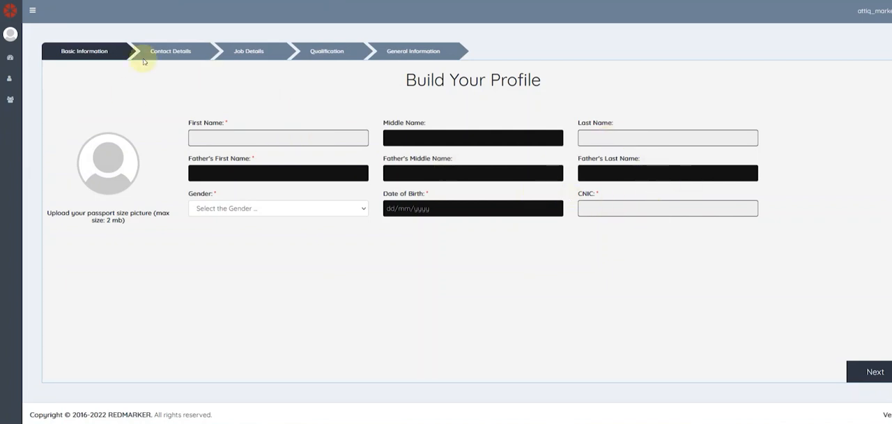
left_click(47, 60)
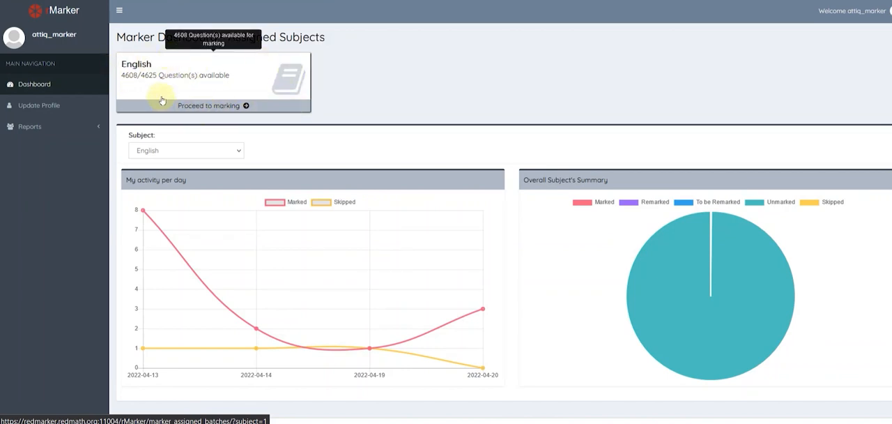
- Open the English subject for marking and agree to the video recording and photograph policy
left_click(200, 94)
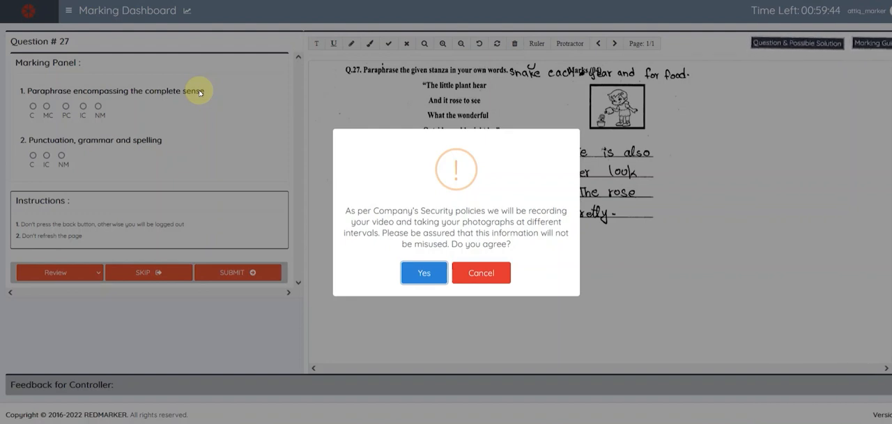
left_click(421, 277)
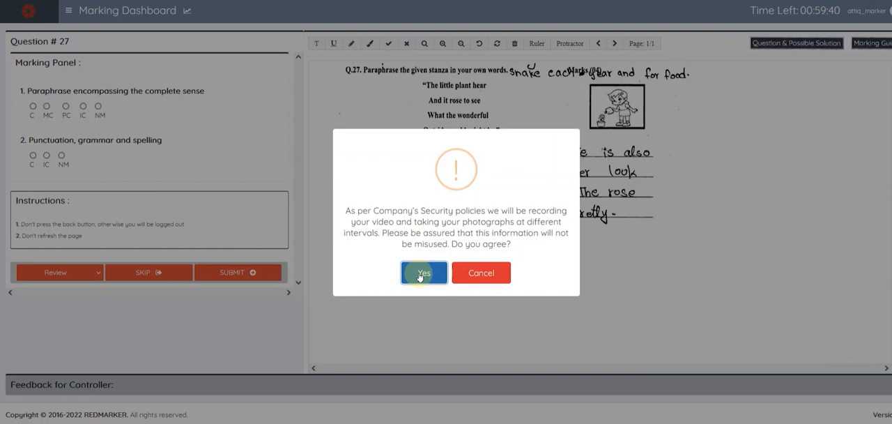
left_click(420, 273)
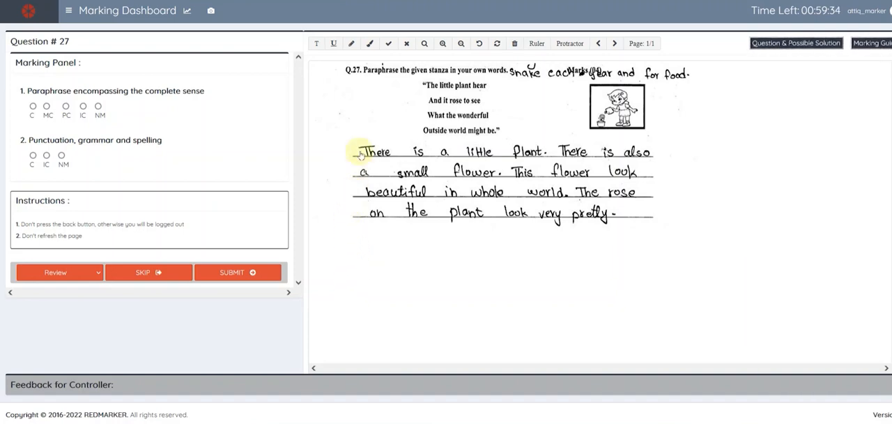
- View the marking progress summary and close it
left_click(186, 14)
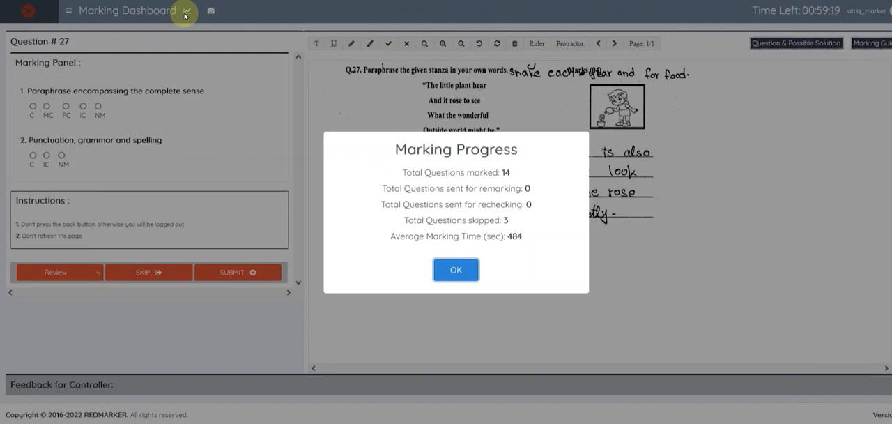
left_click(458, 269)
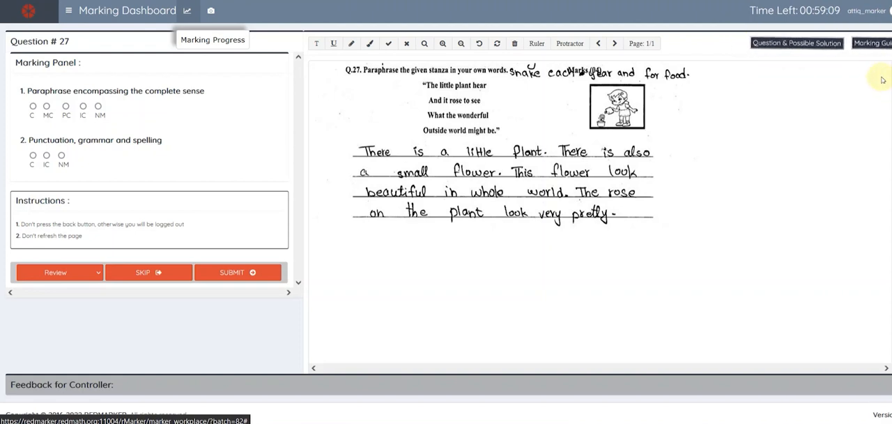
- Review the possible solution and the marking guide for Question 27, and close the reference pane
left_click(816, 46)
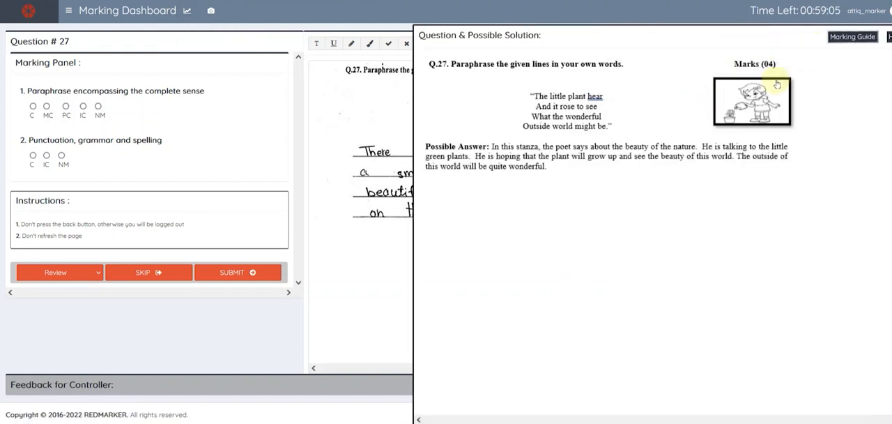
left_click(852, 38)
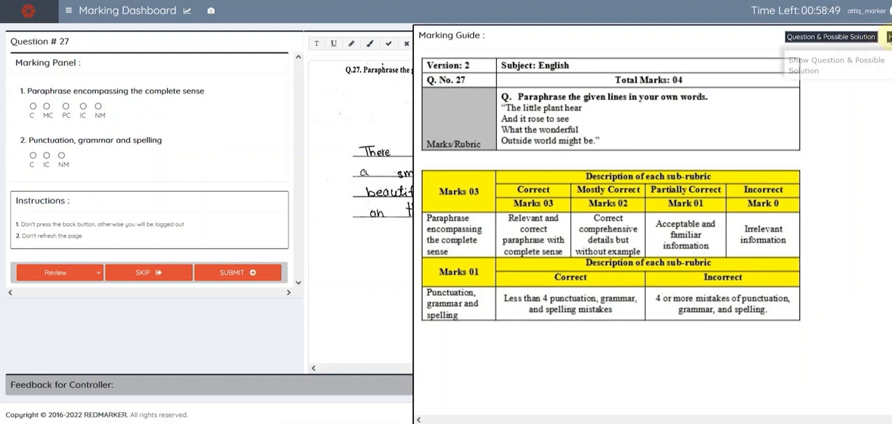
left_click(887, 37)
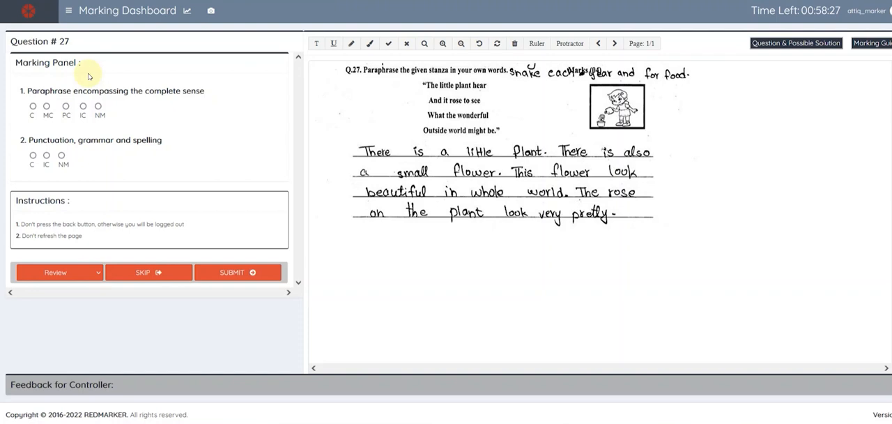
- Rate the paraphrase criterion as Mostly Correct (MC) and the punctuation, grammar and spelling criterion as Incorrect (IC)
left_click(33, 106)
left_click(46, 106)
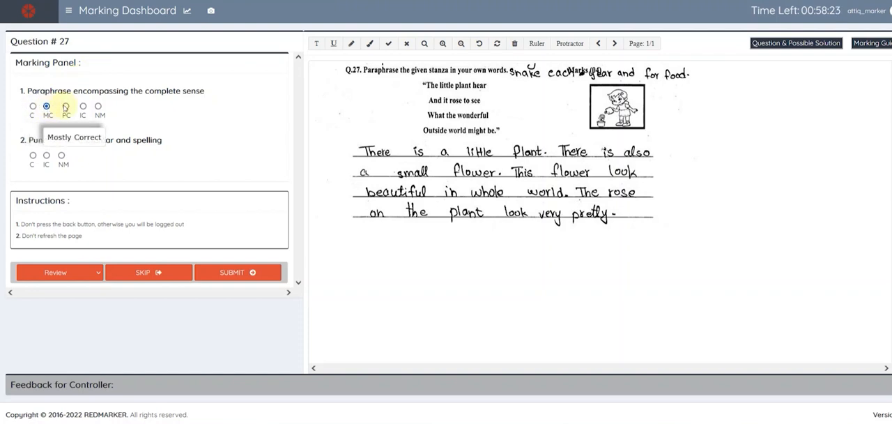
left_click(65, 106)
left_click(47, 107)
left_click(47, 156)
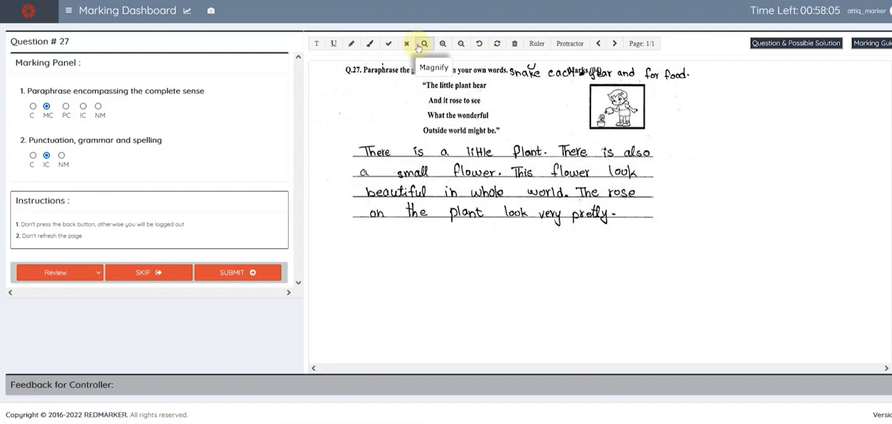
- Enlarge the placeholder text annotation and place it over the end of the answer's last line
left_click(403, 104)
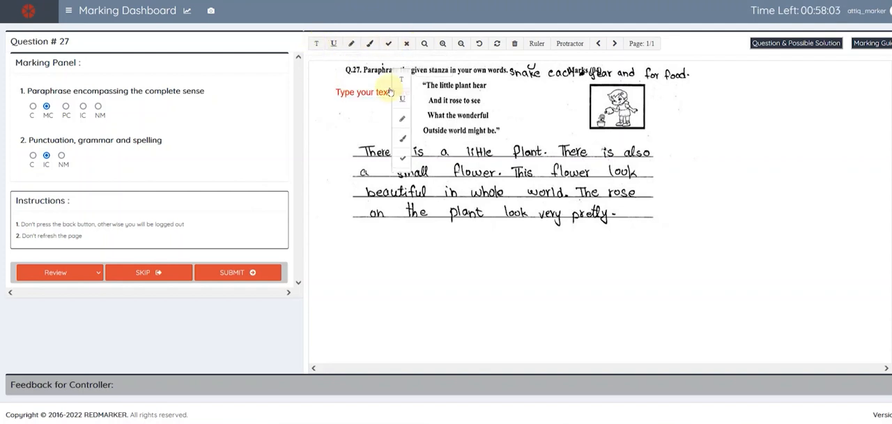
left_click_drag(412, 100, 447, 129)
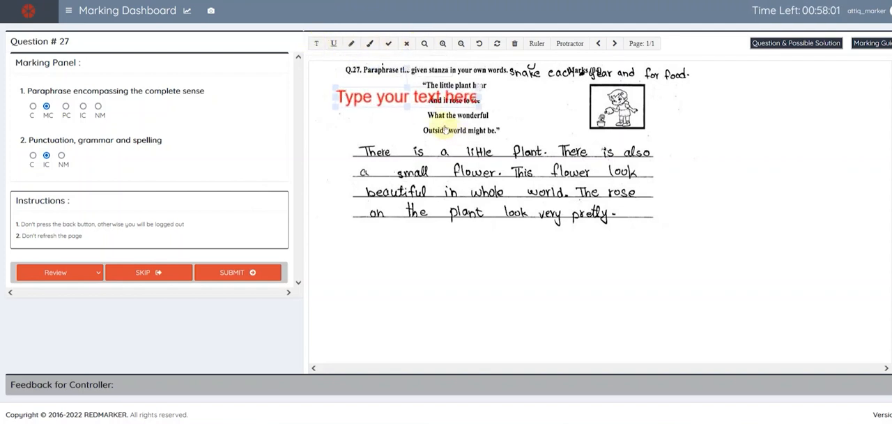
mouse_move(421, 104)
left_mouse_down()
mouse_move(569, 200)
mouse_move(591, 209)
mouse_move(564, 145)
mouse_move(620, 164)
mouse_move(657, 202)
mouse_move(515, 214)
mouse_move(532, 222)
left_mouse_up()
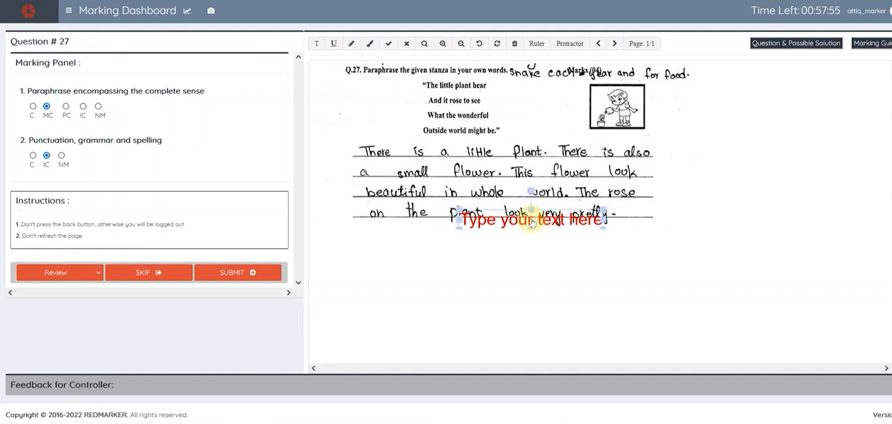
- Add a red underline beneath "There is a little" in the answer's first line, lengthening it to span those words
left_click(333, 44)
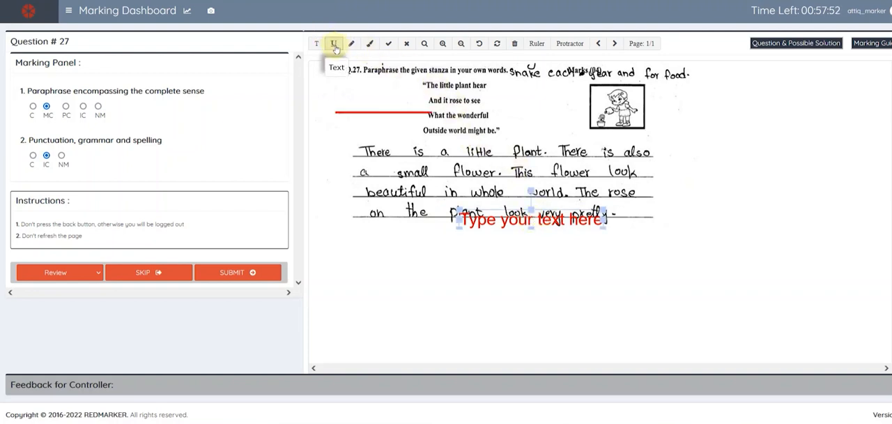
left_click(383, 113)
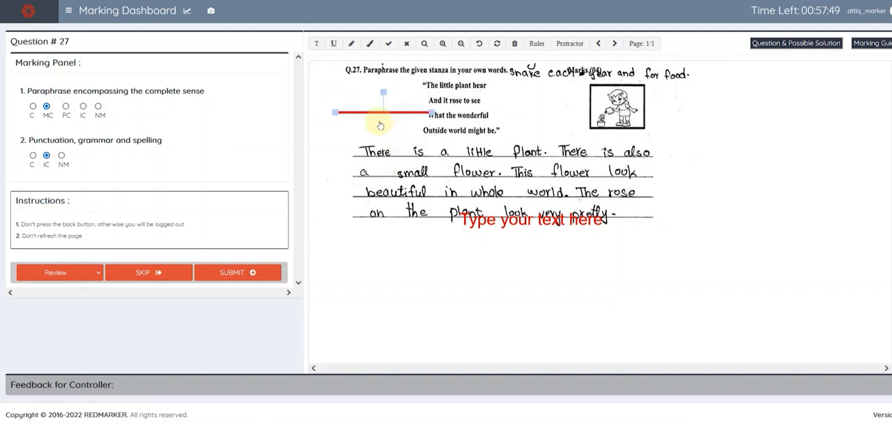
left_click(375, 115)
right_click(377, 115)
left_click(369, 115)
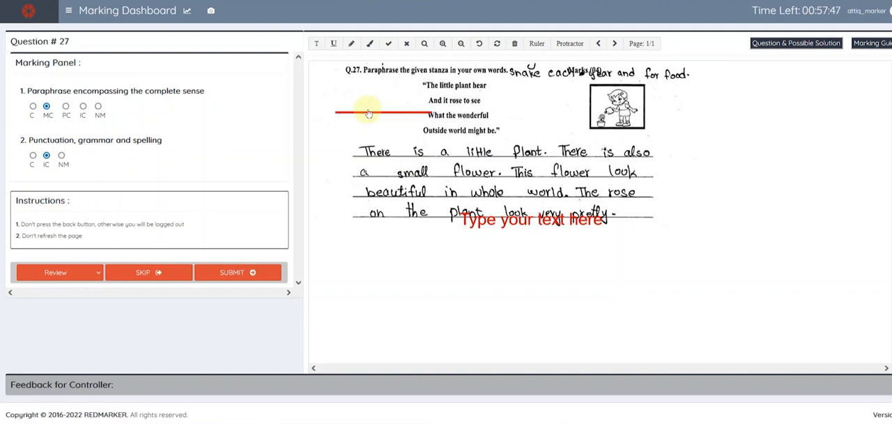
left_click(368, 113)
left_click_drag(369, 115, 396, 167)
left_click_drag(450, 162, 478, 163)
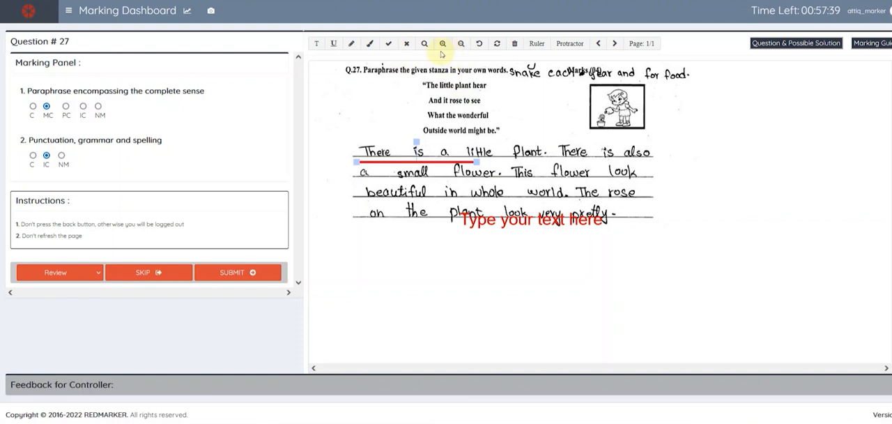
- Highlight the words "This flower" in the second line of the answer
left_click(369, 43)
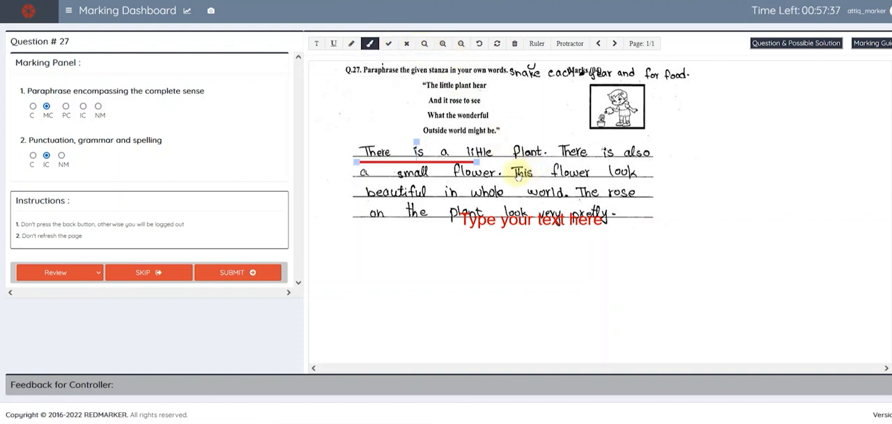
left_click_drag(512, 173, 591, 174)
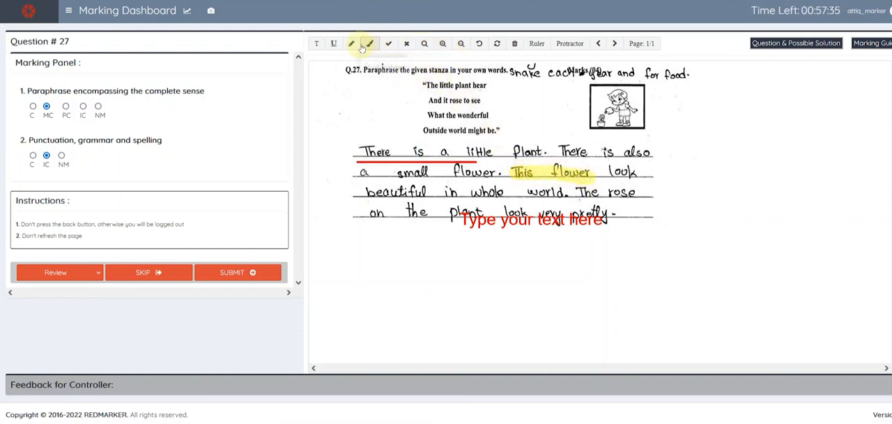
left_click(352, 43)
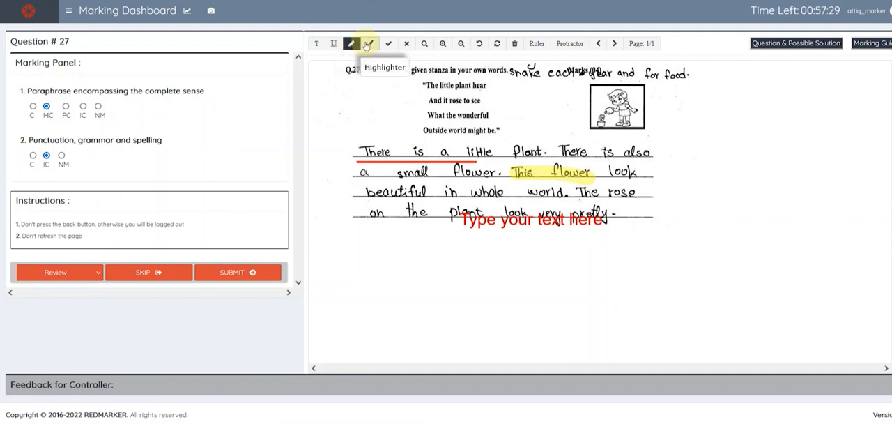
left_click(423, 44)
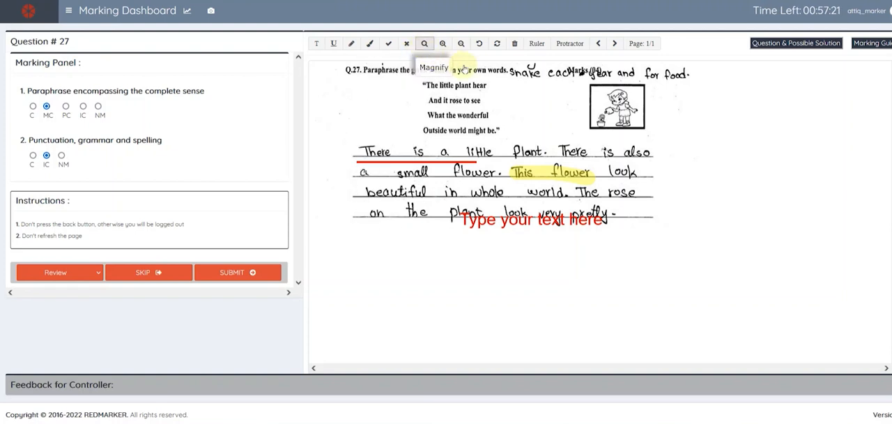
- Add a green tick mark and place it on the word "beautiful" in the answer's third line
left_click(388, 43)
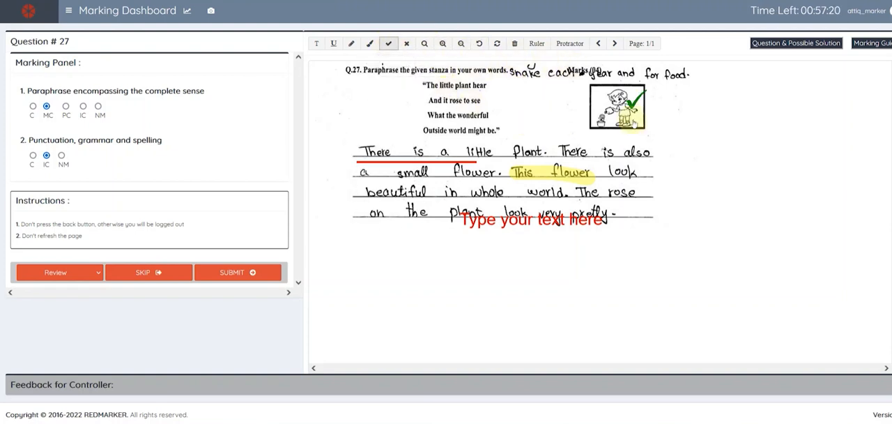
left_click(634, 103)
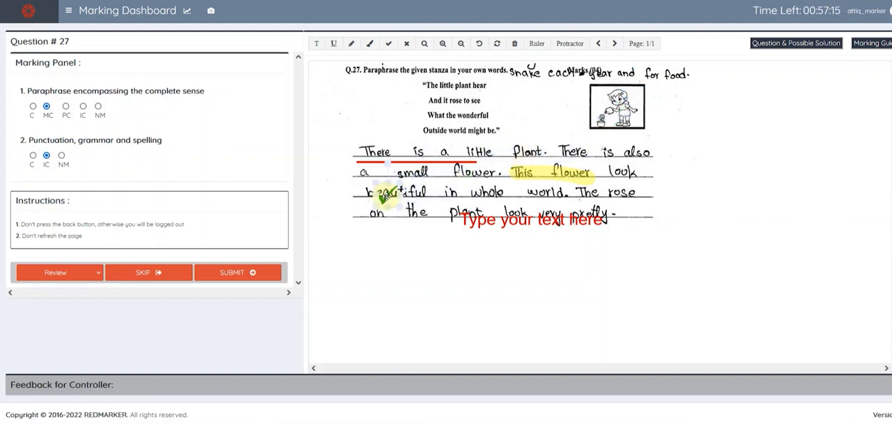
left_click(386, 195)
- Add a red cross mark and place it over the word "look" at the end of the answer's second line
left_click(407, 43)
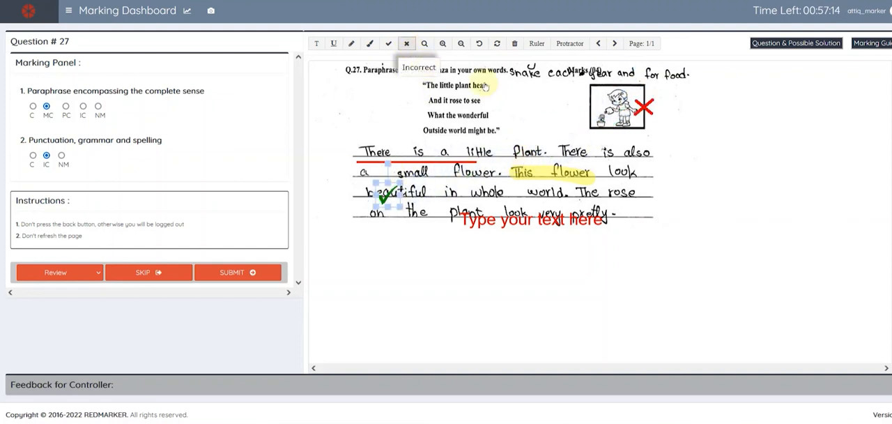
left_click(645, 108)
left_click_drag(647, 108, 633, 166)
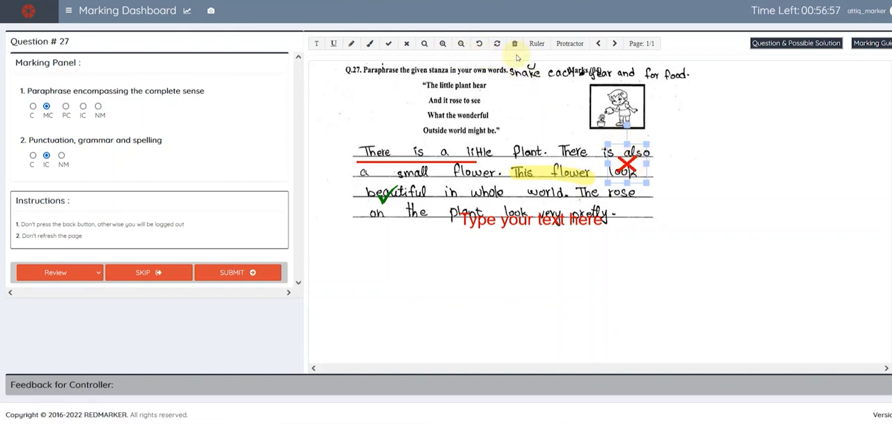
- Place the ruler over the first two lines of the answer and adjust its rotation
left_click(539, 51)
left_click_drag(492, 111, 532, 154)
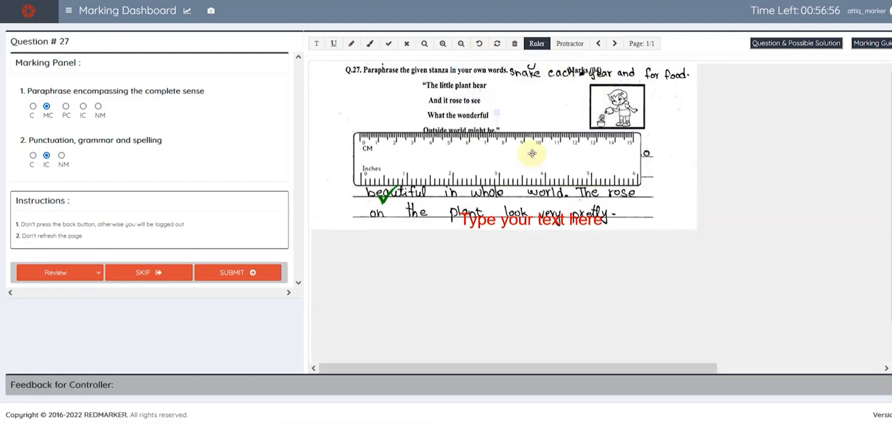
mouse_move(494, 112)
left_mouse_down()
mouse_move(540, 123)
mouse_move(492, 109)
left_mouse_up()
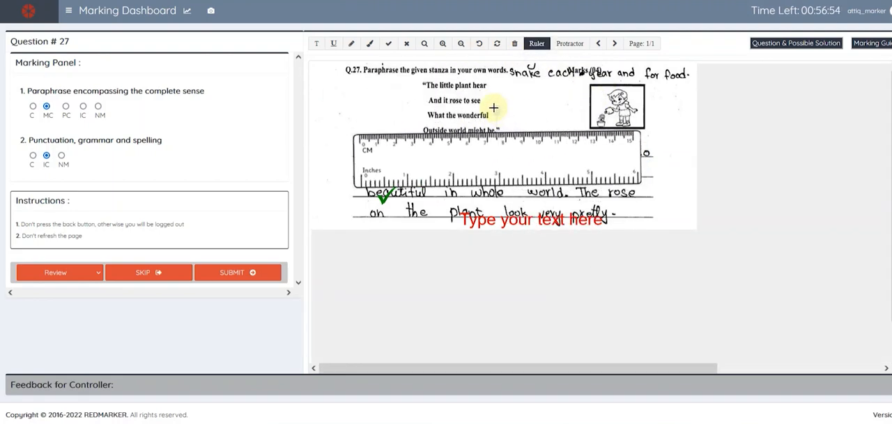
- Overlay the protractor on the answer sheet, rotate it slightly and delete it
left_click(570, 43)
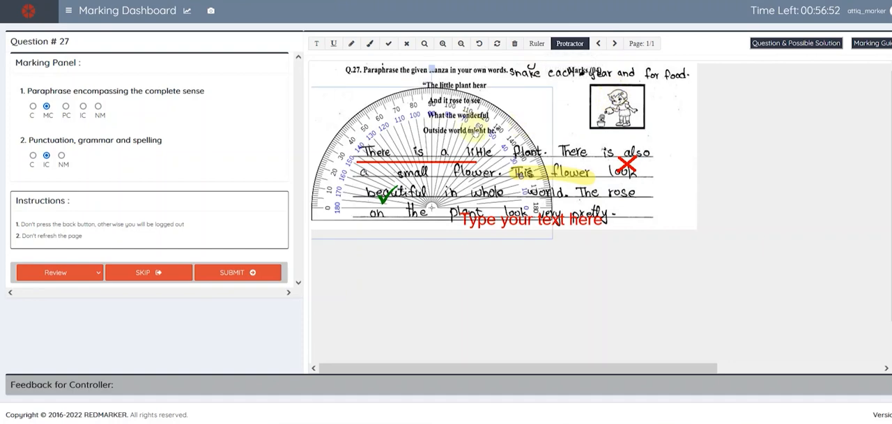
left_click_drag(431, 68, 438, 143)
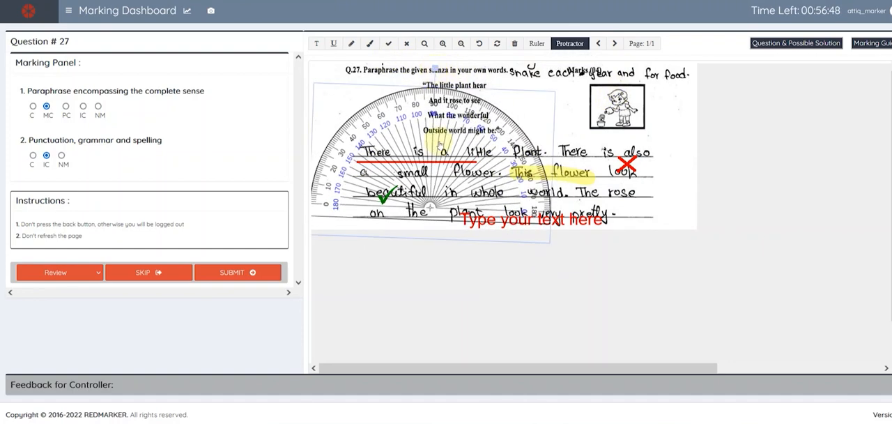
key("Delete")
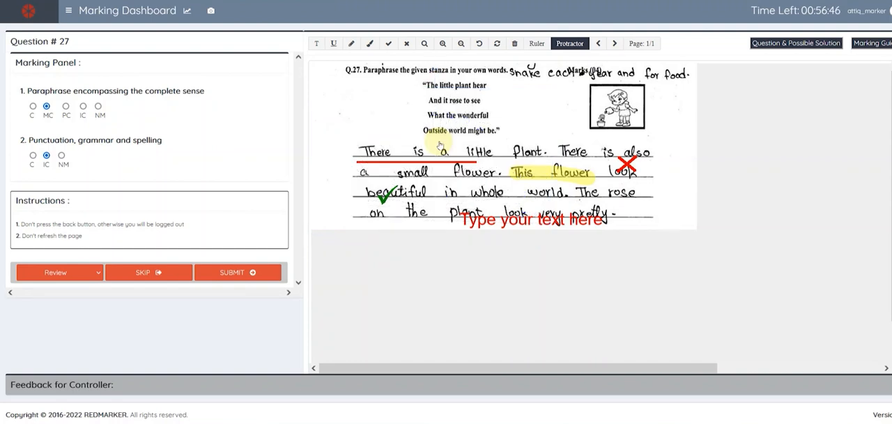
- Delete the red cross over "look" and the red placeholder text annotation on the answer's last line
left_click(626, 168)
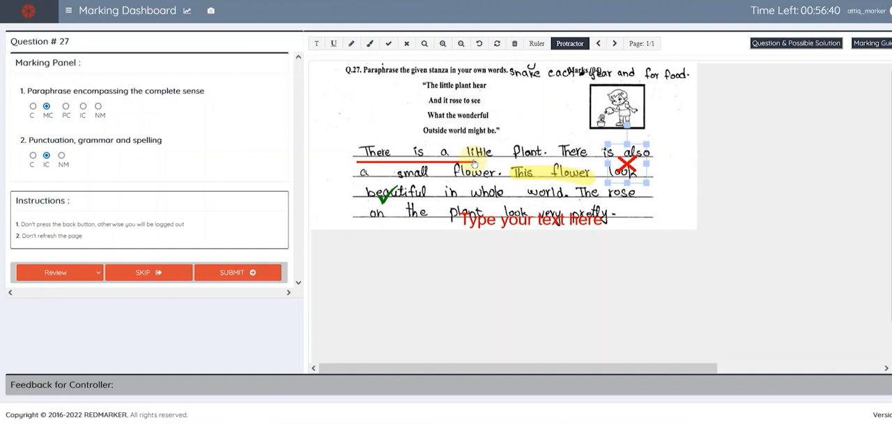
left_click(514, 229)
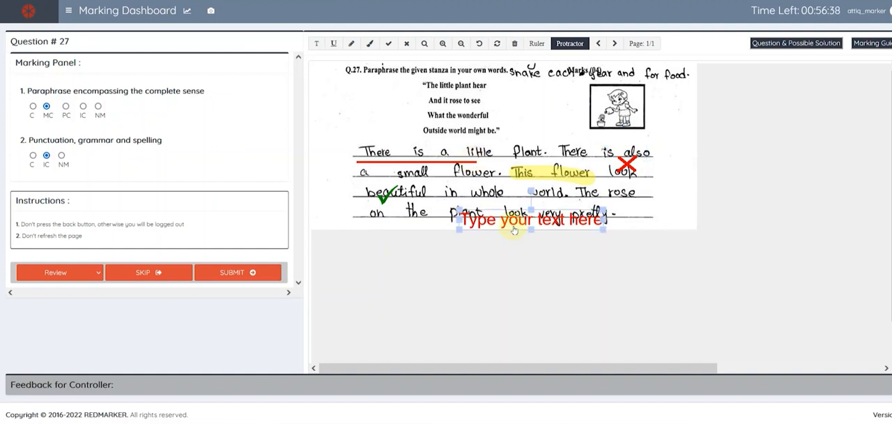
left_click(626, 163)
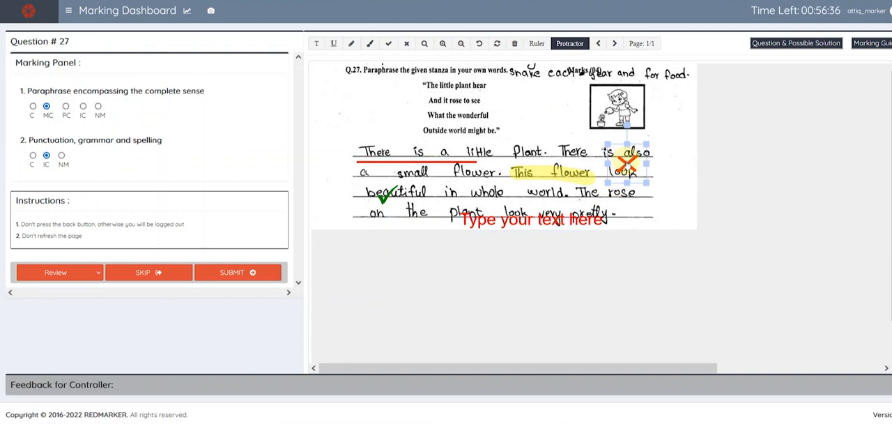
key("Delete")
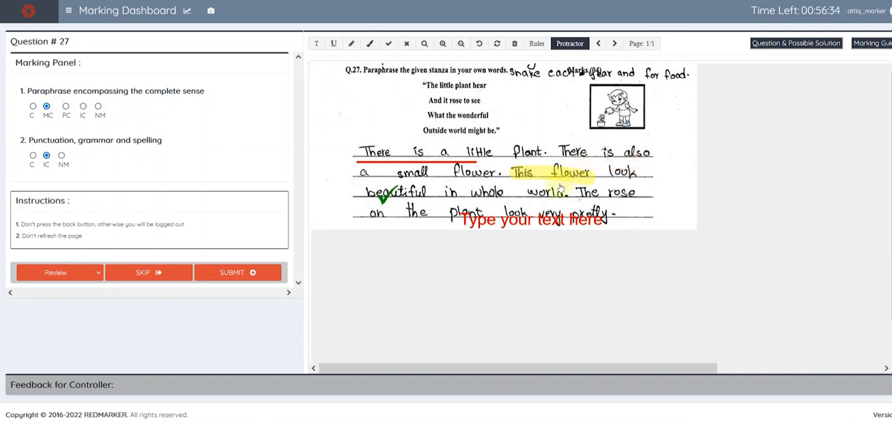
left_click(515, 210)
key("Delete")
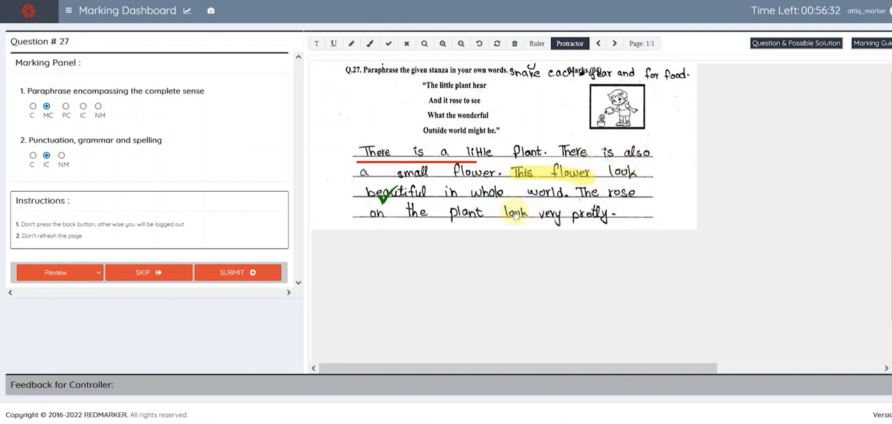
- Delete the red underline beneath the answer's first line and the green tick on "beautiful"
left_click(379, 162)
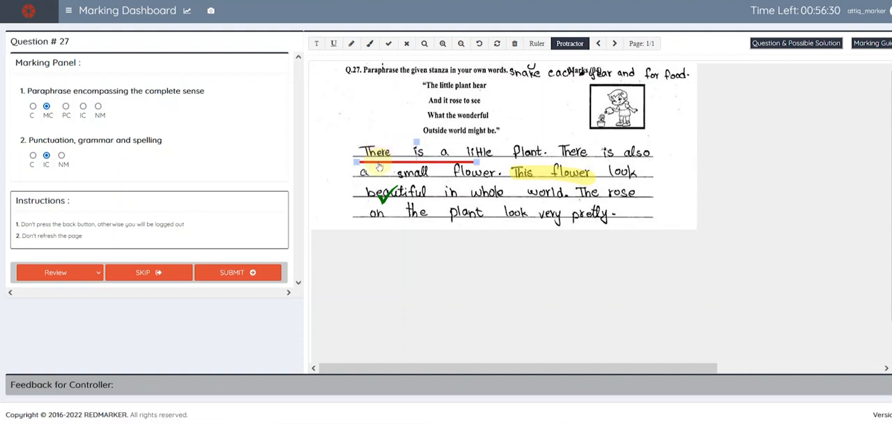
key("Delete")
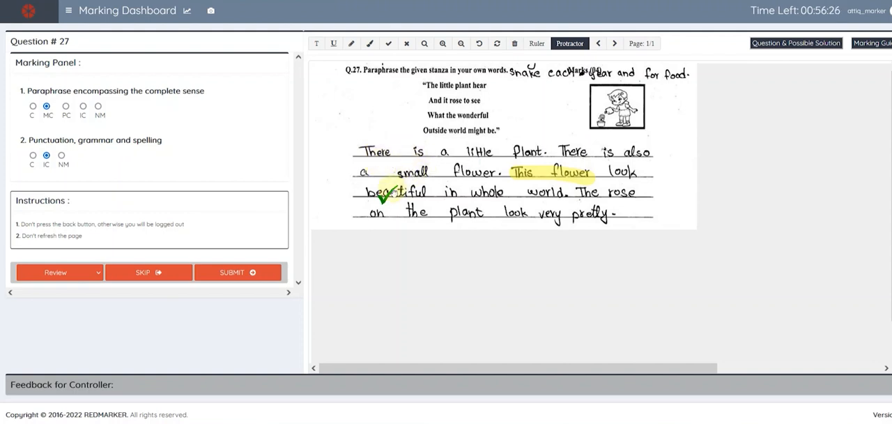
left_click(386, 195)
key("Delete")
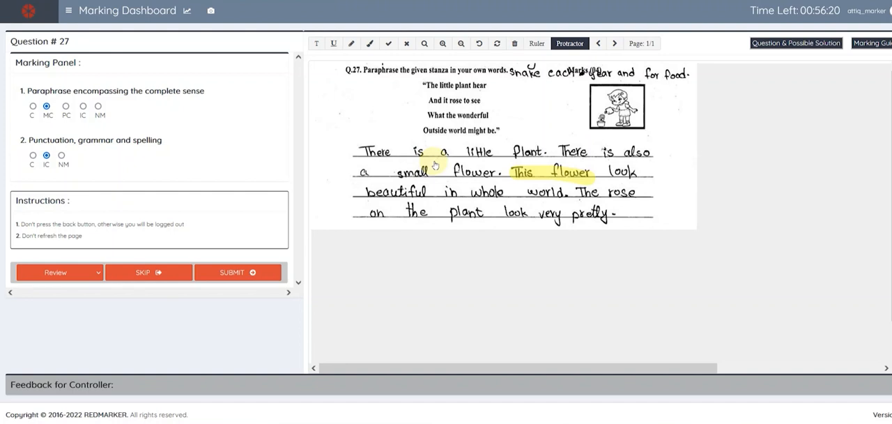
- Place green ticks after "world" and above "the", and red crosses at "also", after "little", before "small" and after "plant"
left_click(572, 202)
left_click(421, 202)
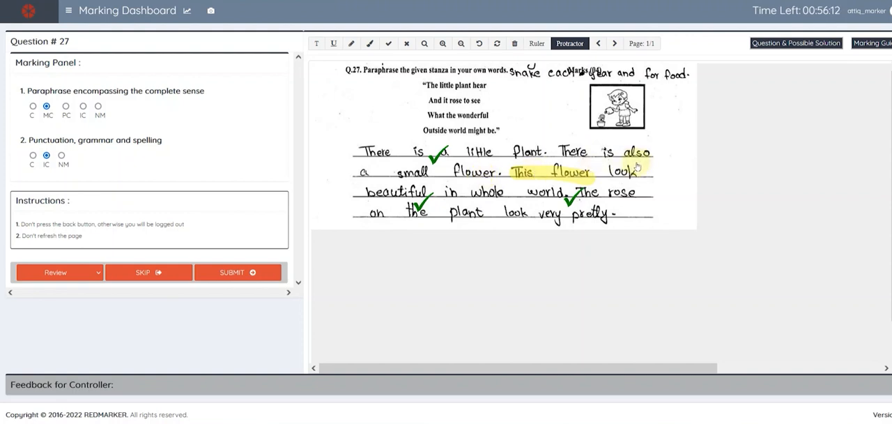
left_click(635, 161)
left_click(503, 149)
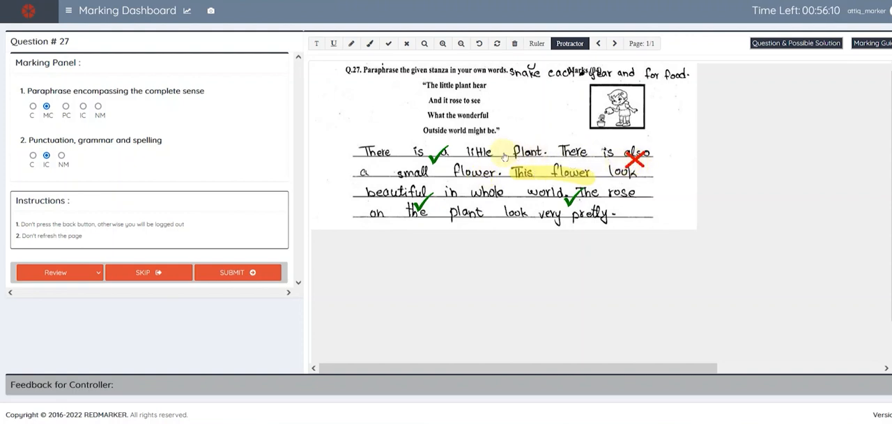
left_click(380, 168)
left_click(486, 204)
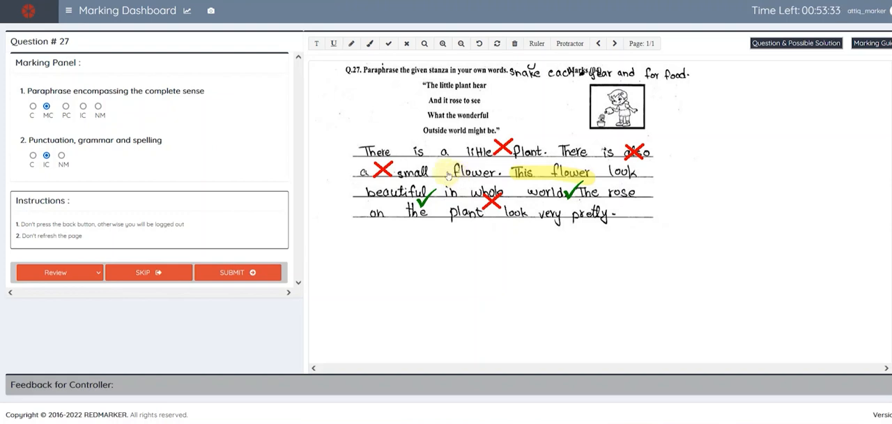
- Highlight "look very pretty" in the answer's last line with the Highlighter
right_click(449, 176)
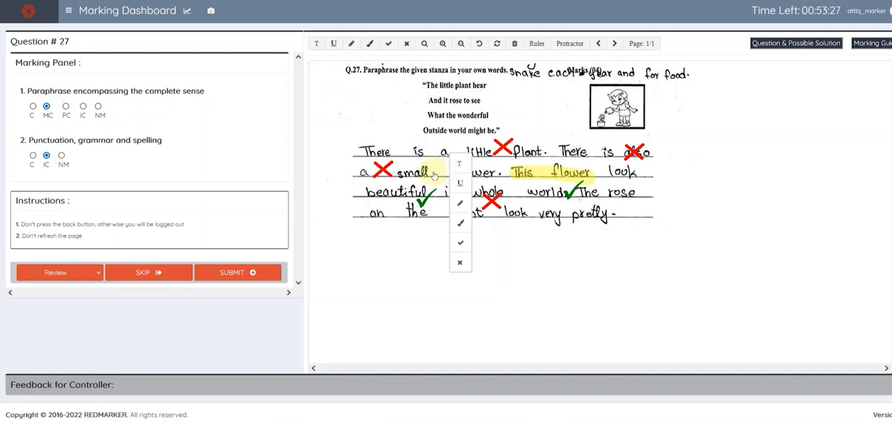
right_click(426, 172)
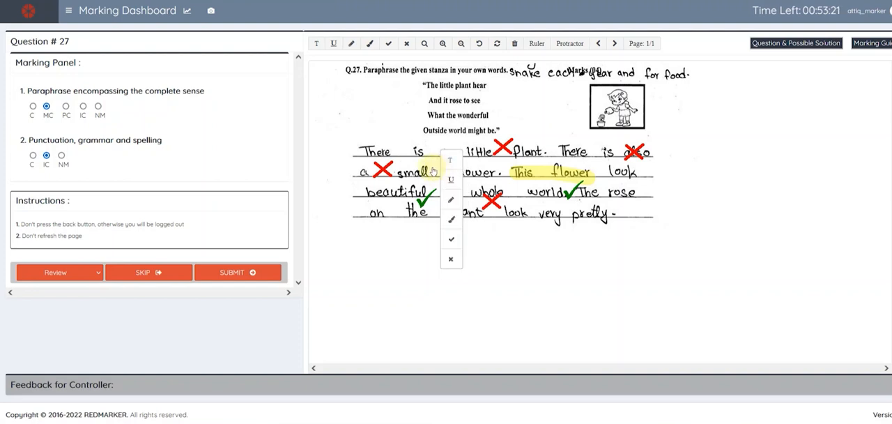
left_click(433, 171)
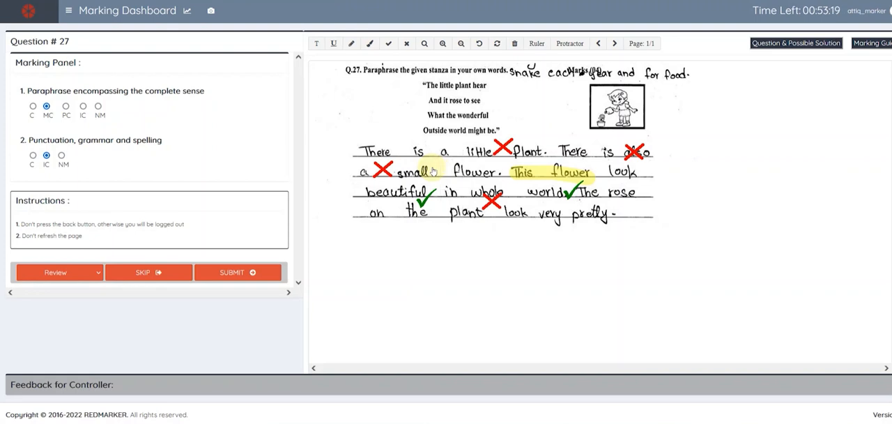
right_click(433, 172)
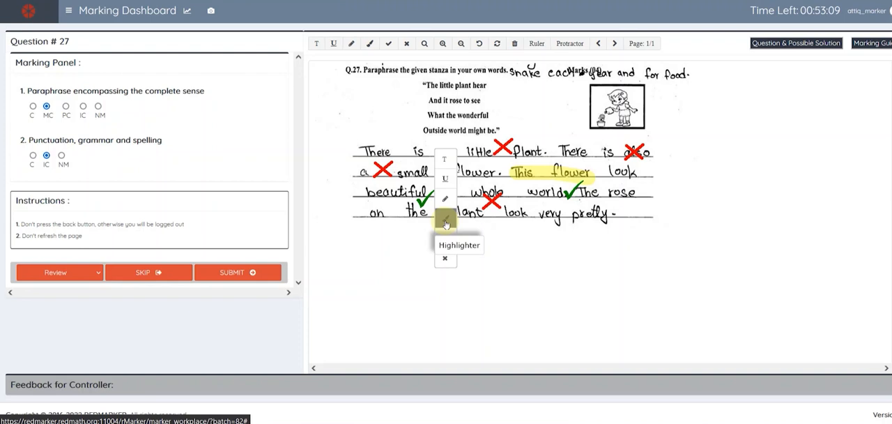
left_click(445, 223)
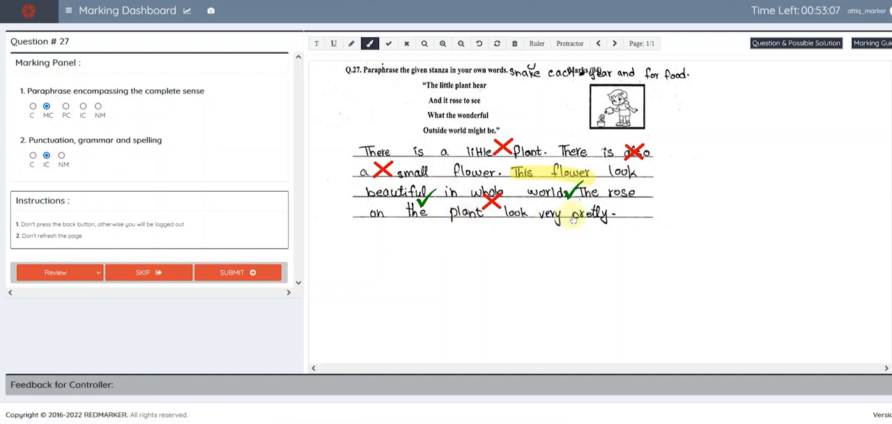
left_click_drag(507, 213, 616, 214)
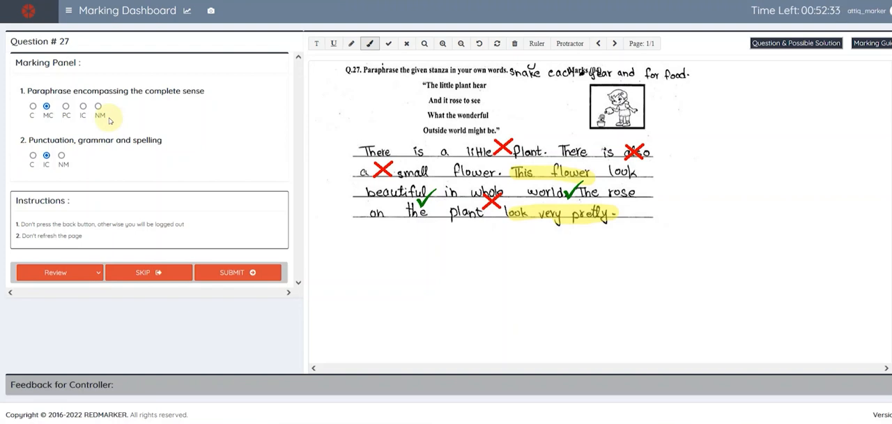
- Submit the marking of this answer and confirm moving to the next question
left_click(229, 273)
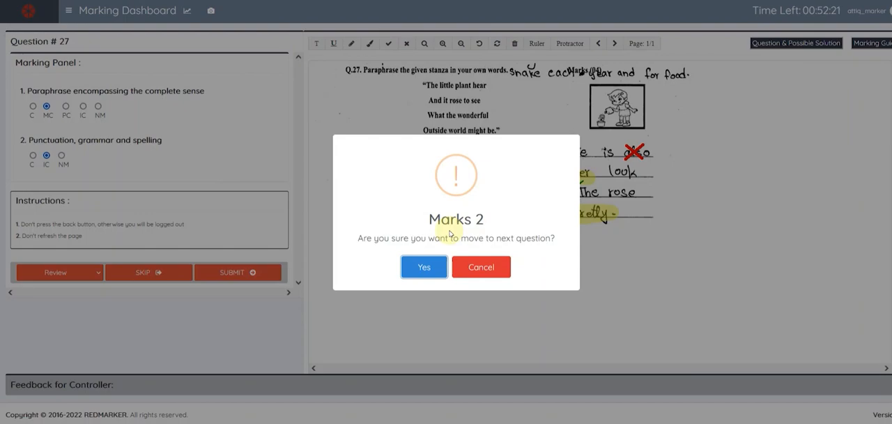
left_click(424, 268)
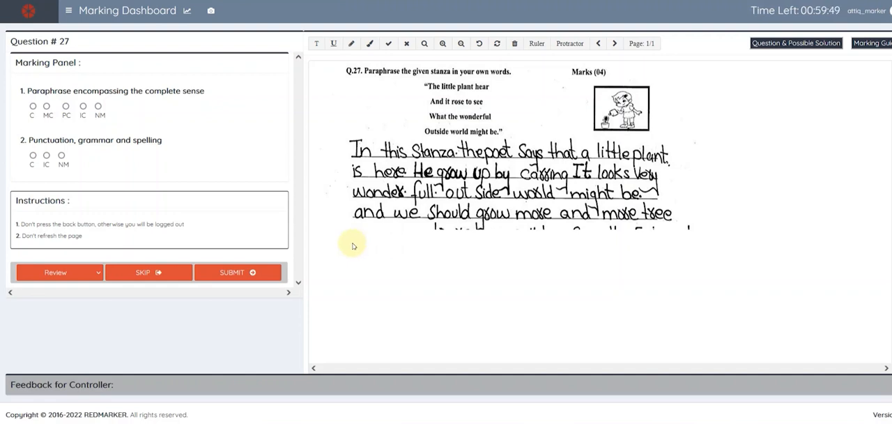
- Skip this question with the reason Other and the explanation "Answer Not Clear"
left_click(157, 274)
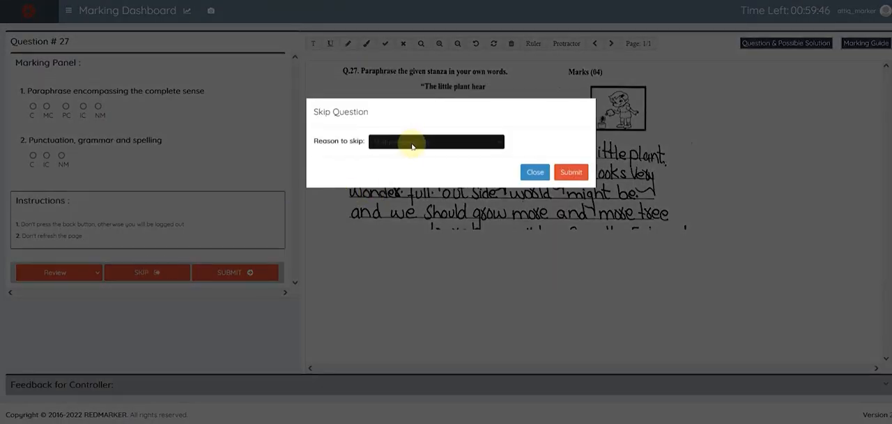
left_click(413, 144)
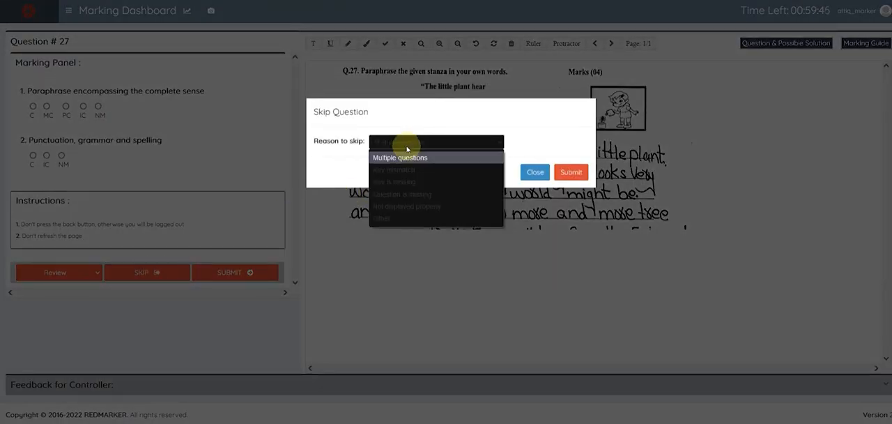
left_click(387, 219)
left_click(388, 174)
type("A")
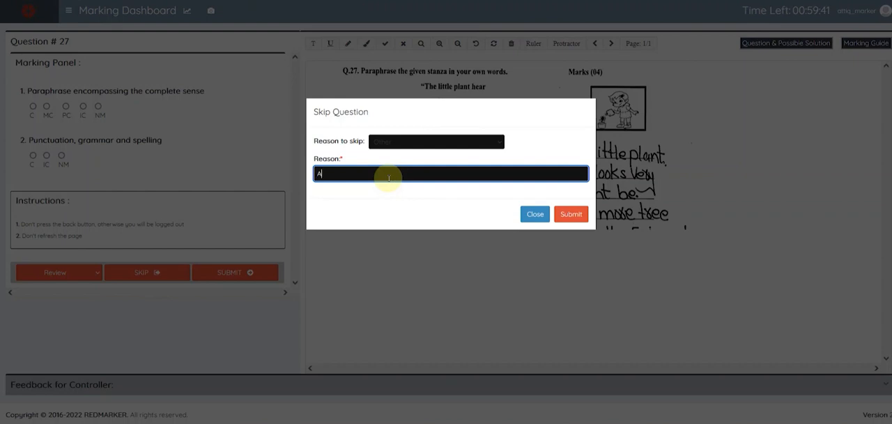
type("nswer")
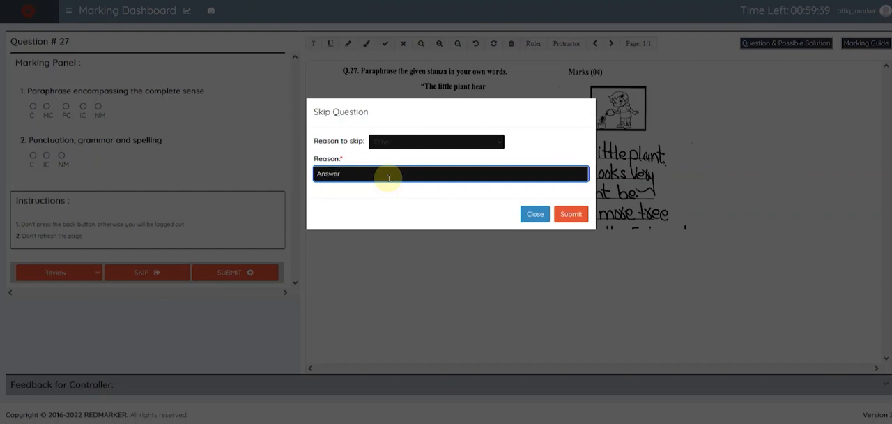
type(" Not Clear")
left_click(573, 216)
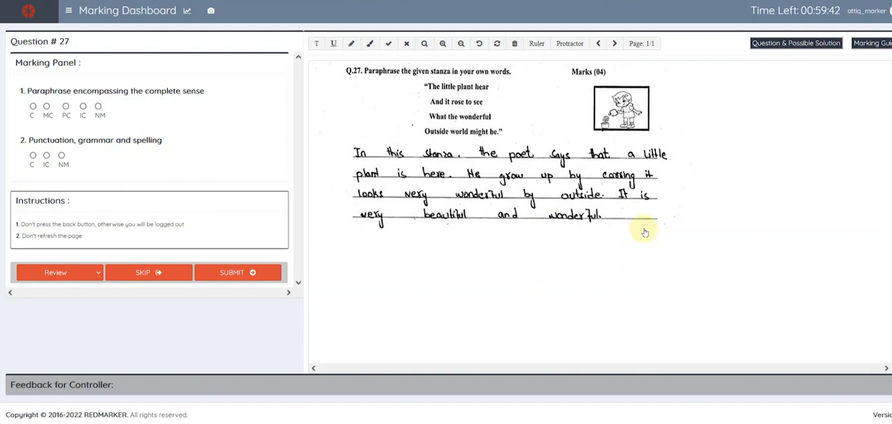
- Open the third previous question for review and rate both the paraphrase and the punctuation criteria as Correct
left_click(84, 275)
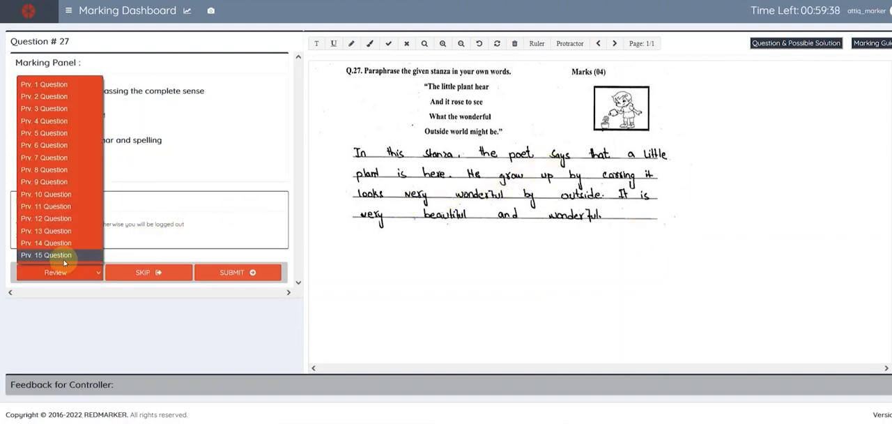
left_click(58, 109)
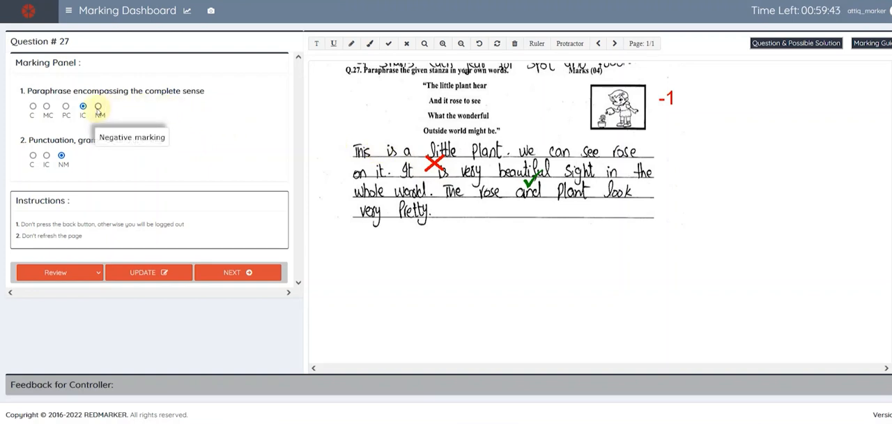
left_click(47, 106)
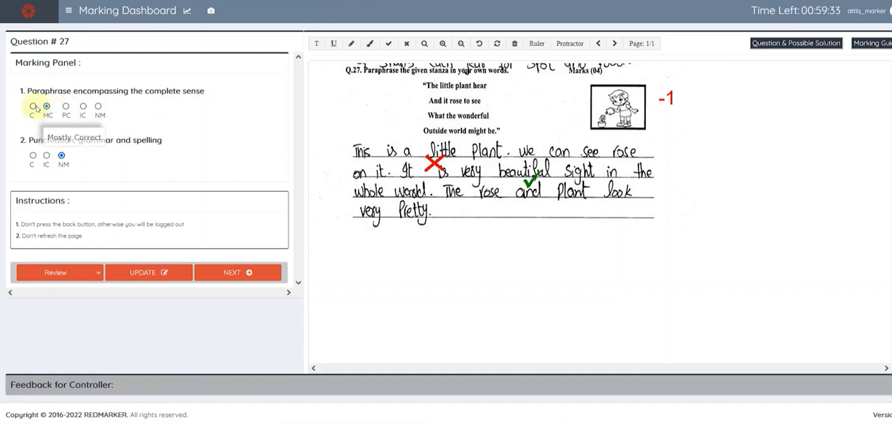
left_click(33, 106)
left_click(32, 155)
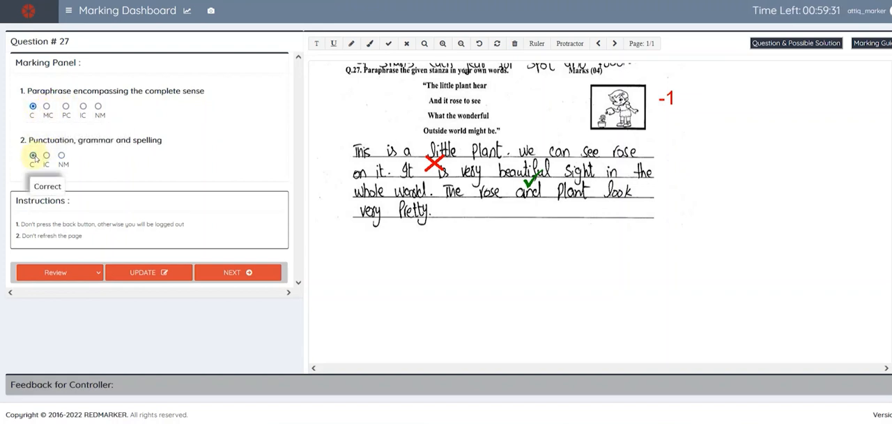
- Replace the red cross below "little" with a green tick and add another green tick on "beautiful"
left_click(432, 168)
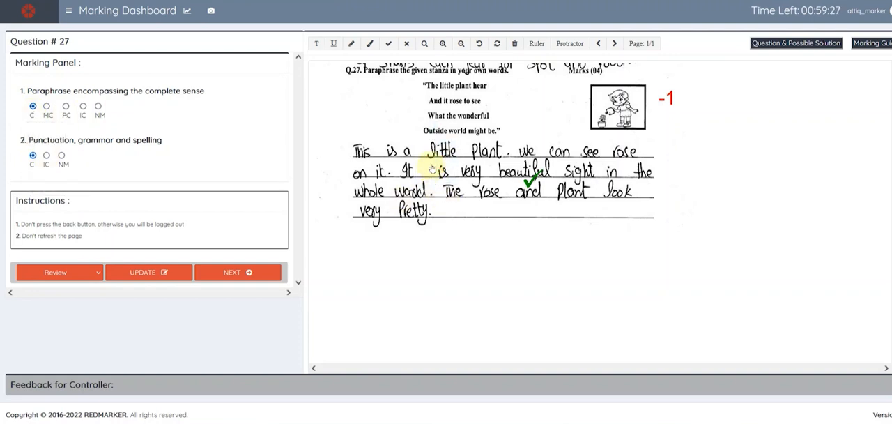
left_click(432, 169)
left_click(530, 184)
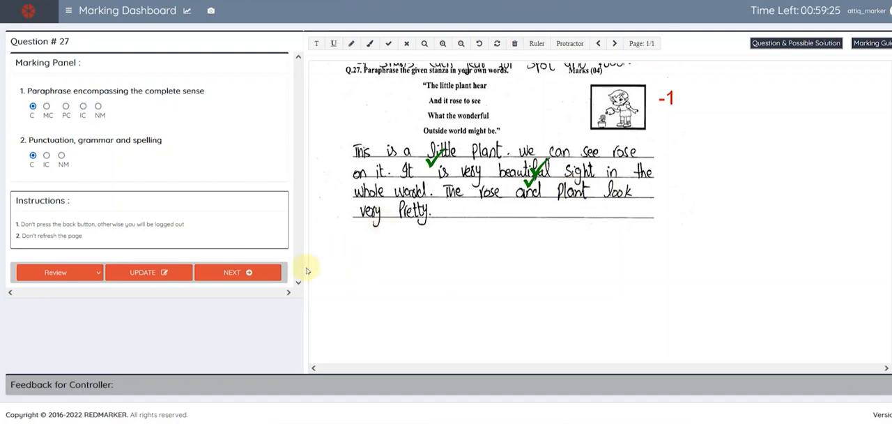
- Update the reviewed question's marking and confirm moving to the next question
left_click(165, 280)
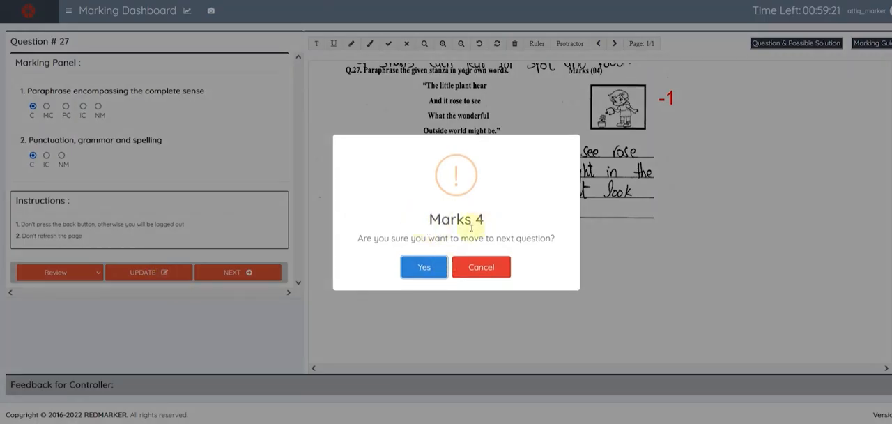
left_click(422, 266)
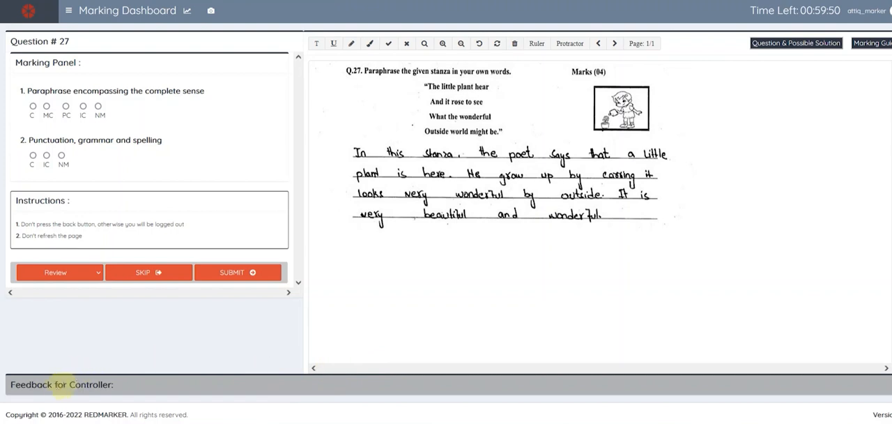
- Open the feedback for the controller and append the sample text "gfgfggfgfgf" to it
left_click(887, 383)
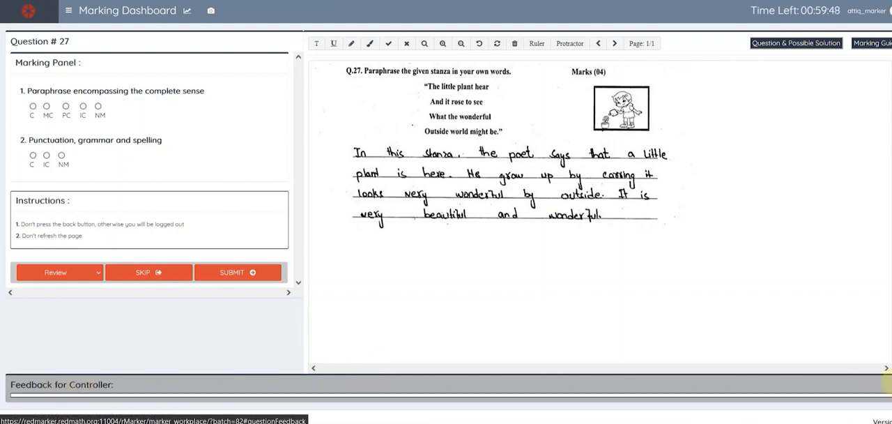
scroll(216, 418, "down", 1)
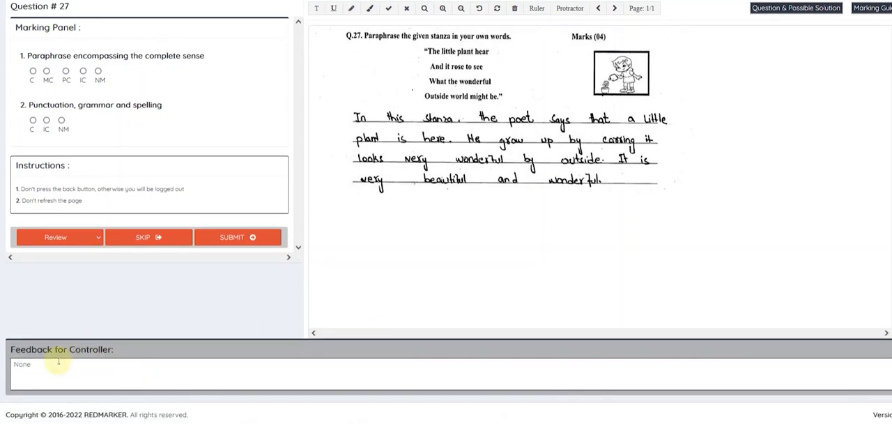
type("gfgfggfgfgf")
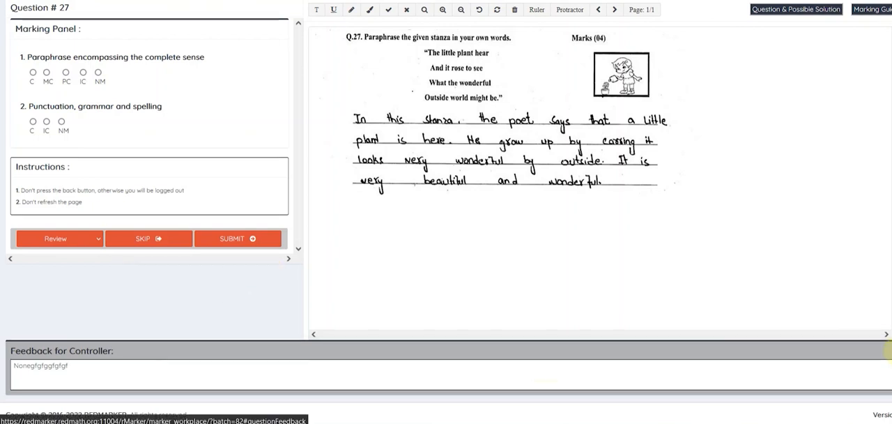
scroll(889, 352, "up", 1)
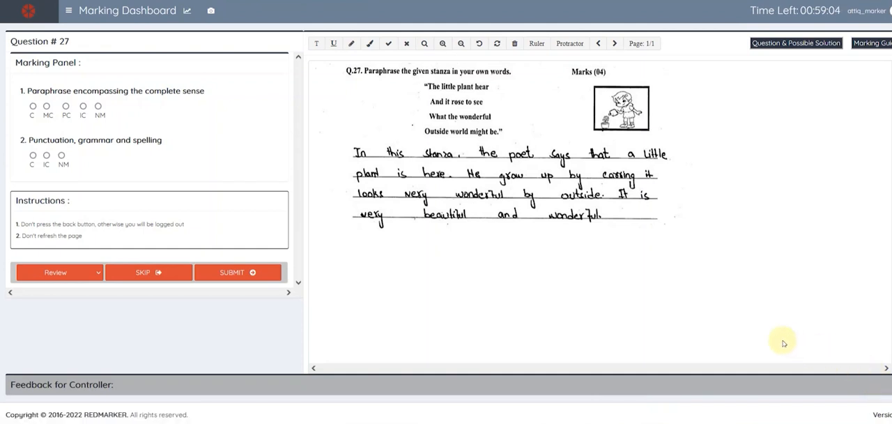
- Sign out of the marker account
left_click(874, 11)
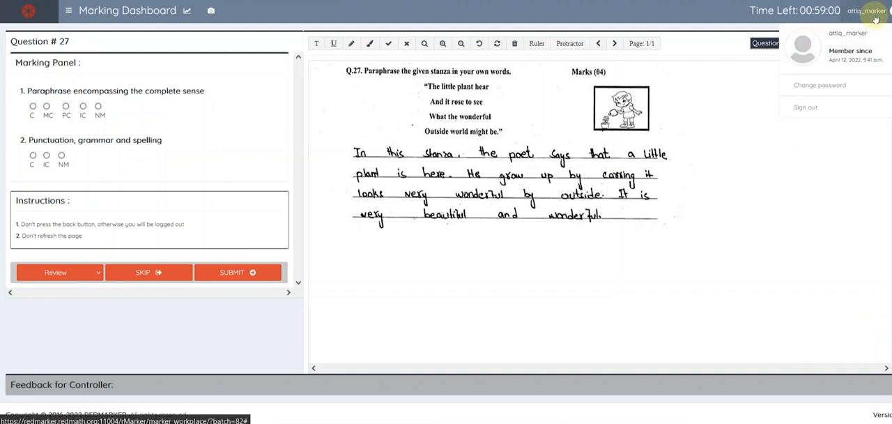
left_click(812, 109)
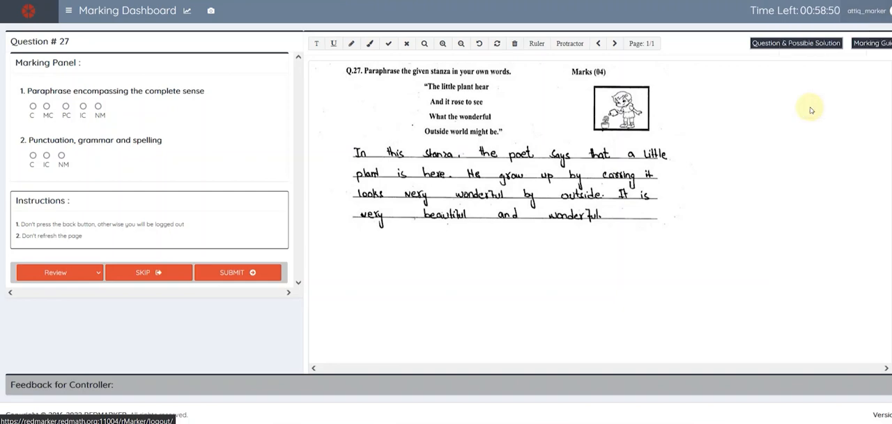